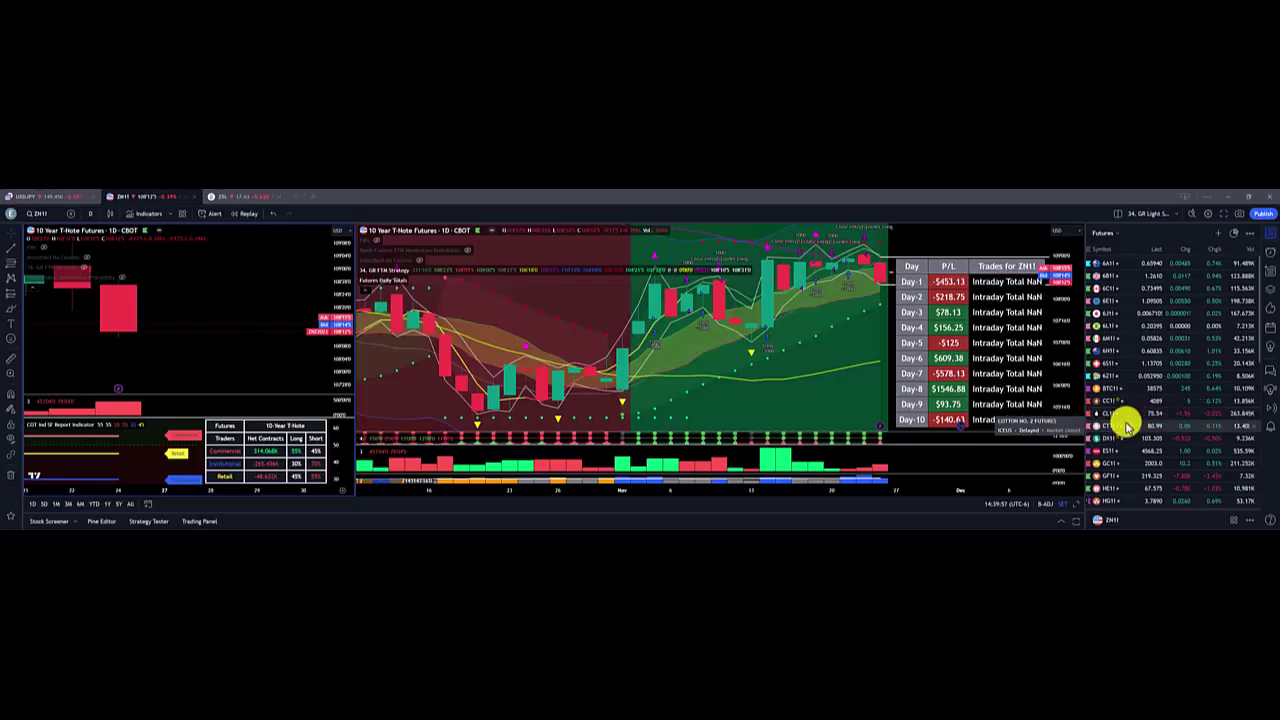
# - Review the daily charts and P/L tables of the Australian dollar, British pound, Canadian dollar and Japanese yen futures in the watchlist
pyautogui.click(1113, 263)
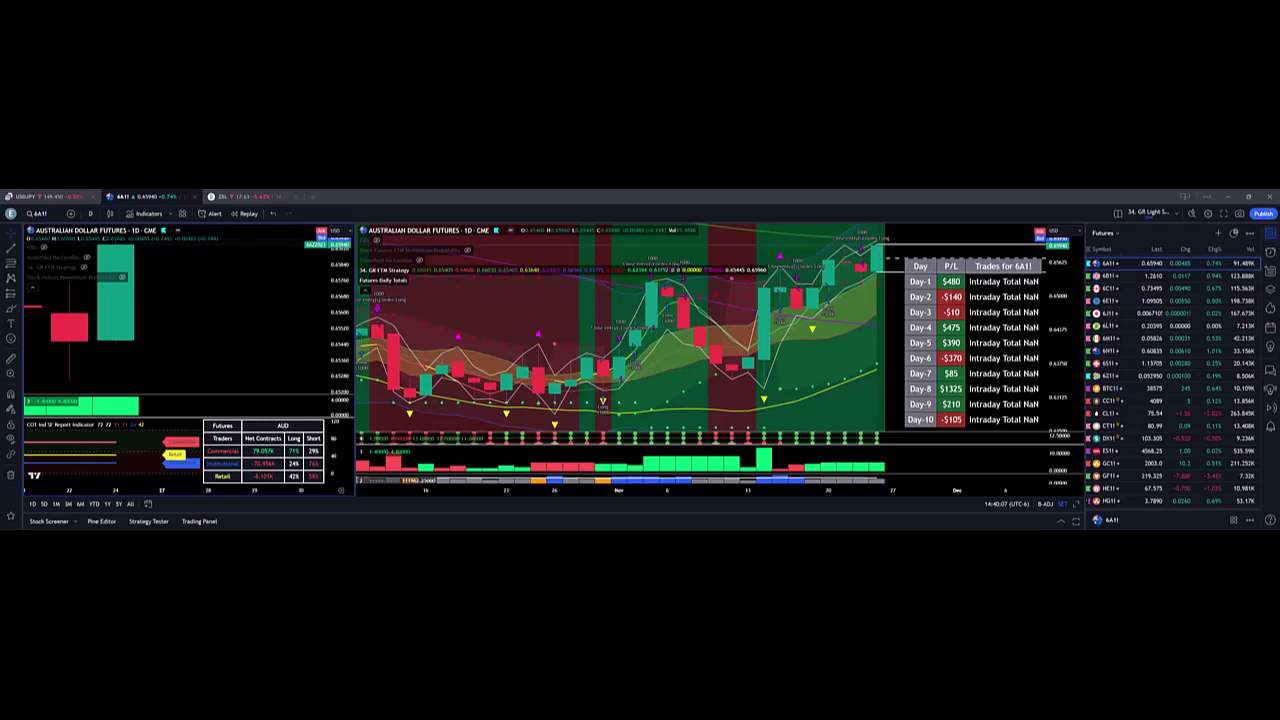
pyautogui.click(1108, 275)
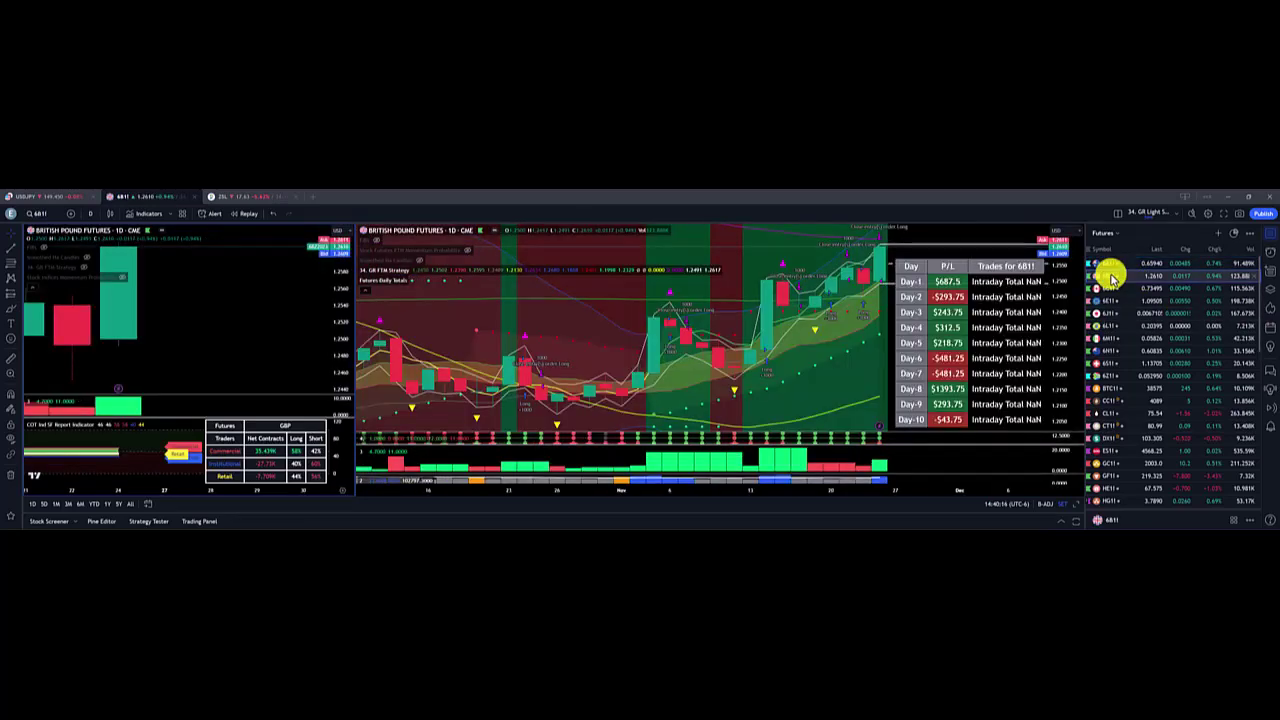
pyautogui.click(1107, 289)
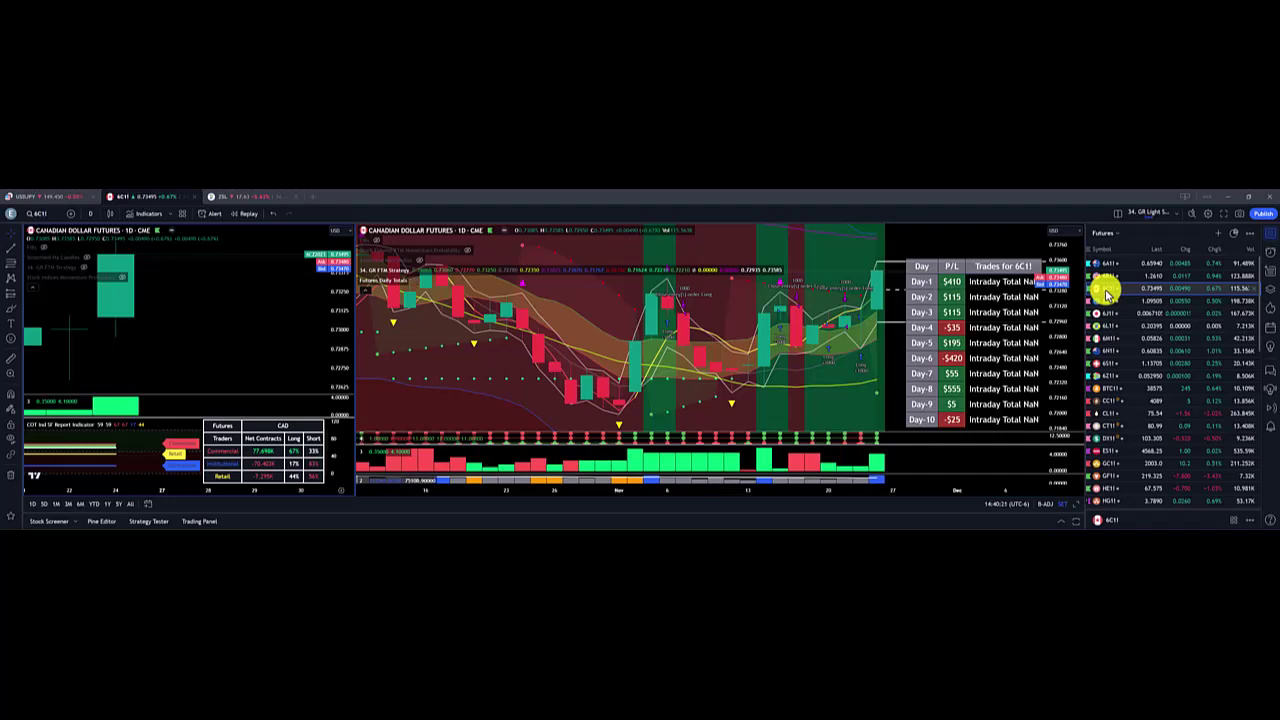
pyautogui.click(1110, 313)
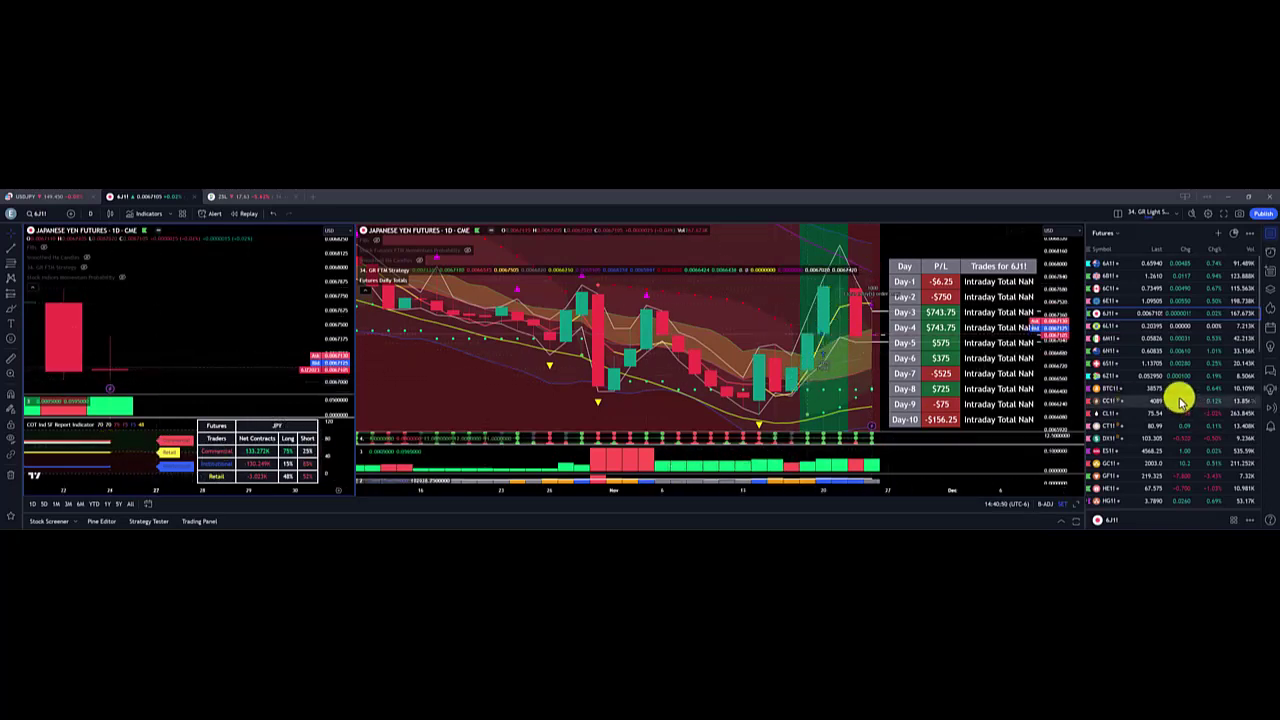
# - Review the daily charts and P/L tables of the Mexican peso, New Zealand dollar, Swiss franc and South African rand futures
pyautogui.click(1146, 339)
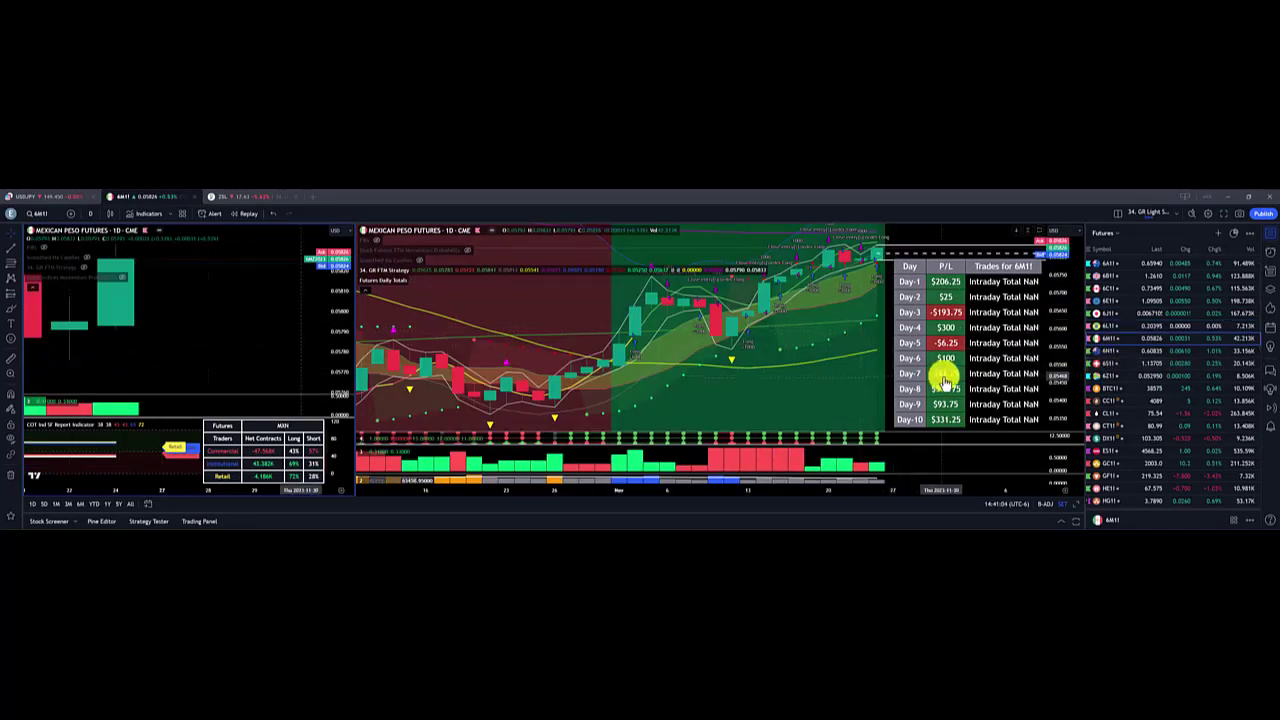
pyautogui.click(1104, 352)
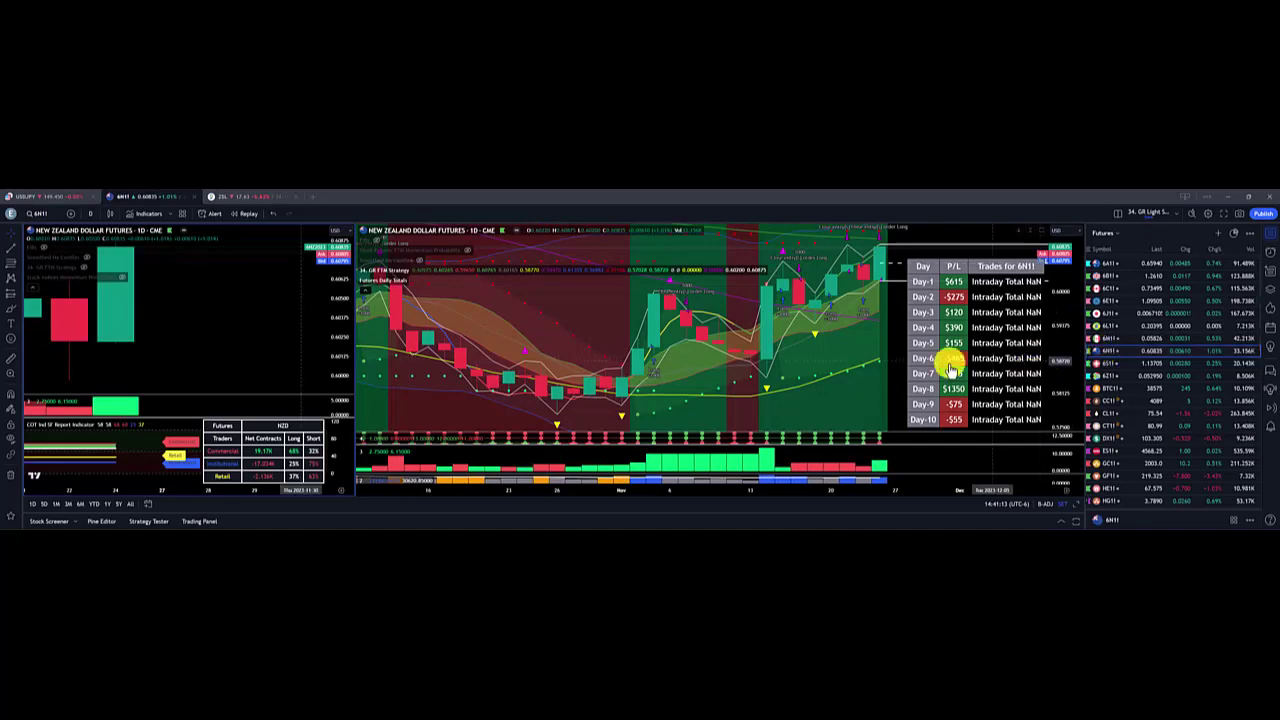
pyautogui.click(1122, 365)
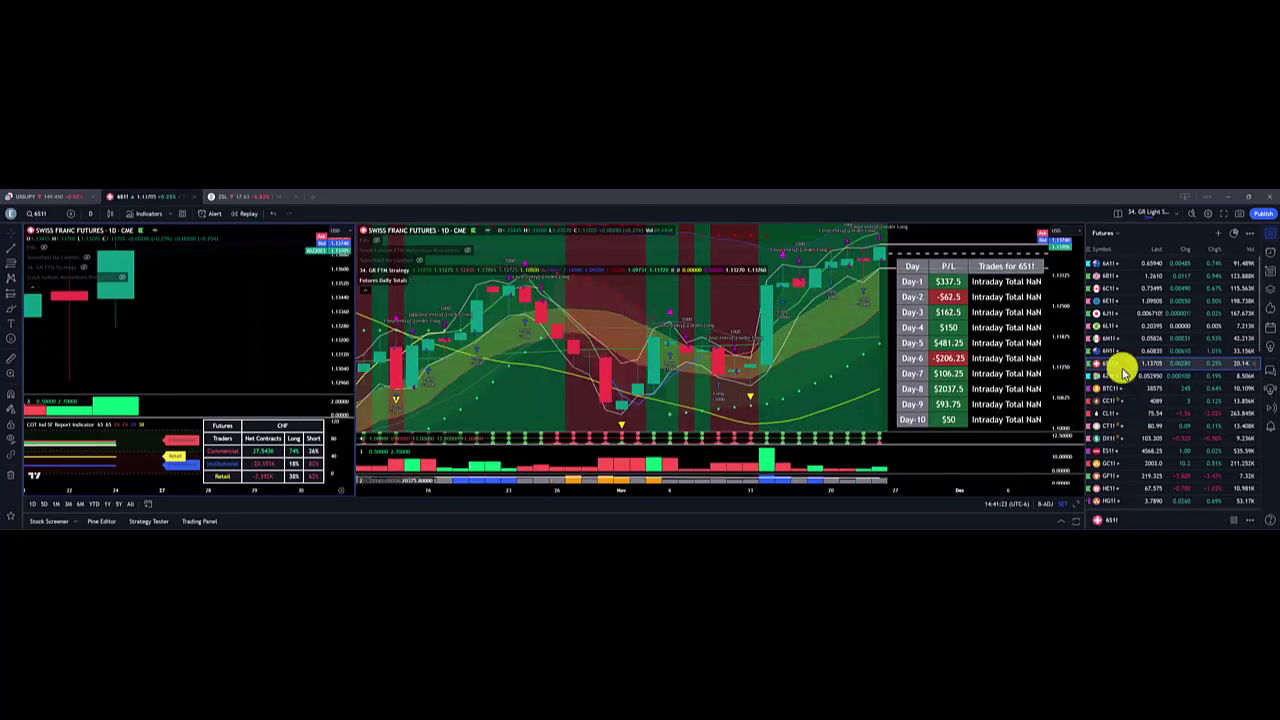
pyautogui.click(1110, 375)
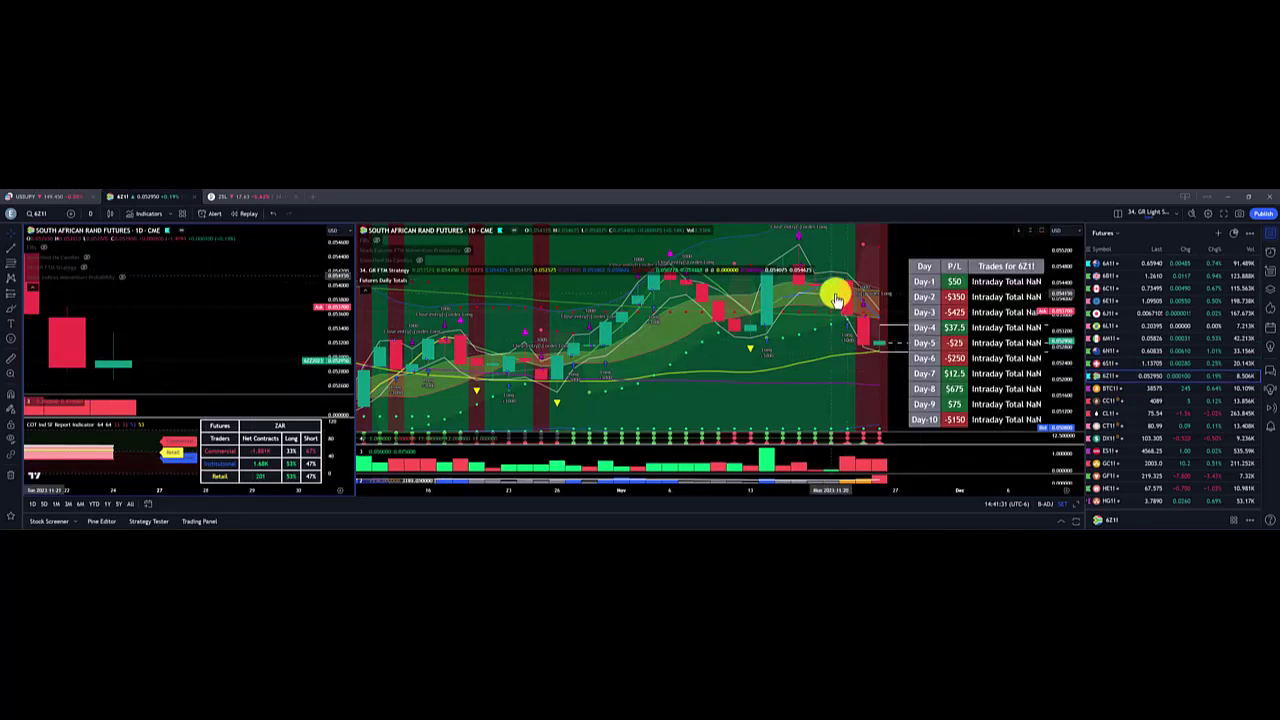
# - Review the daily charts of the crude oil (CL1!), cotton (CT1!), U.S. Dollar Index (DX1!) and gold (GC1!) futures
pyautogui.click(1110, 413)
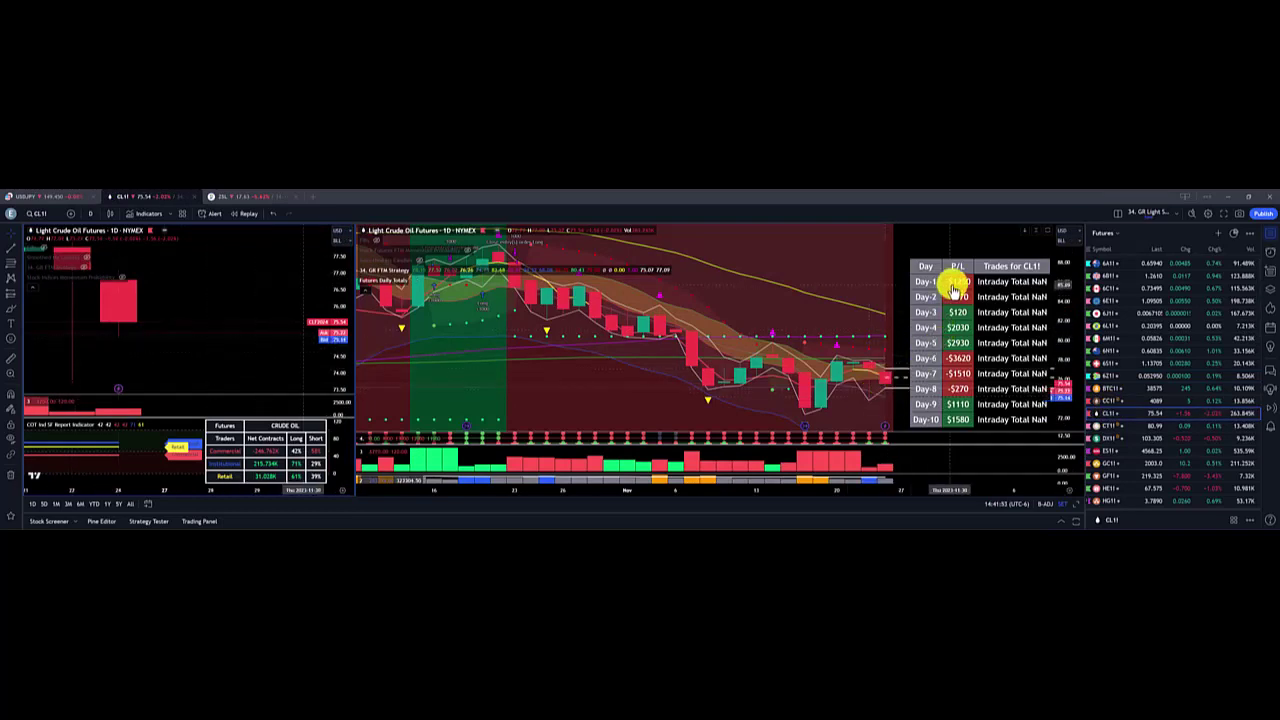
pyautogui.click(1105, 426)
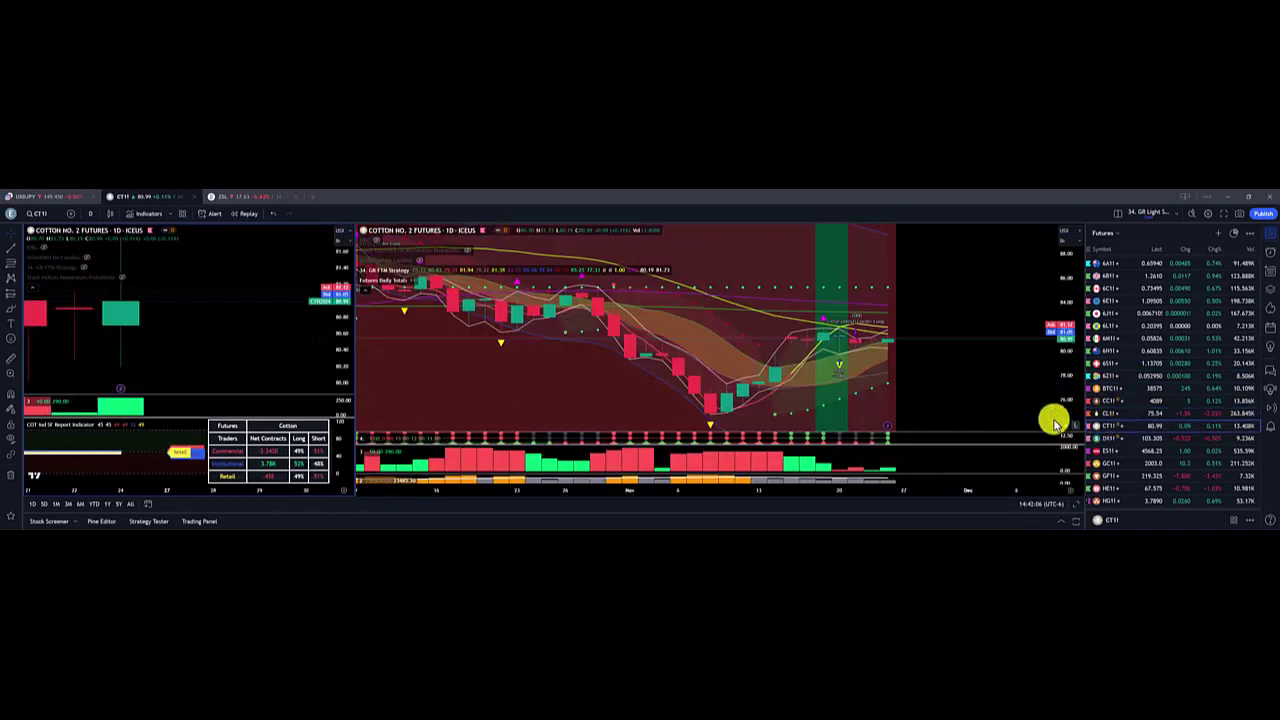
pyautogui.click(1112, 439)
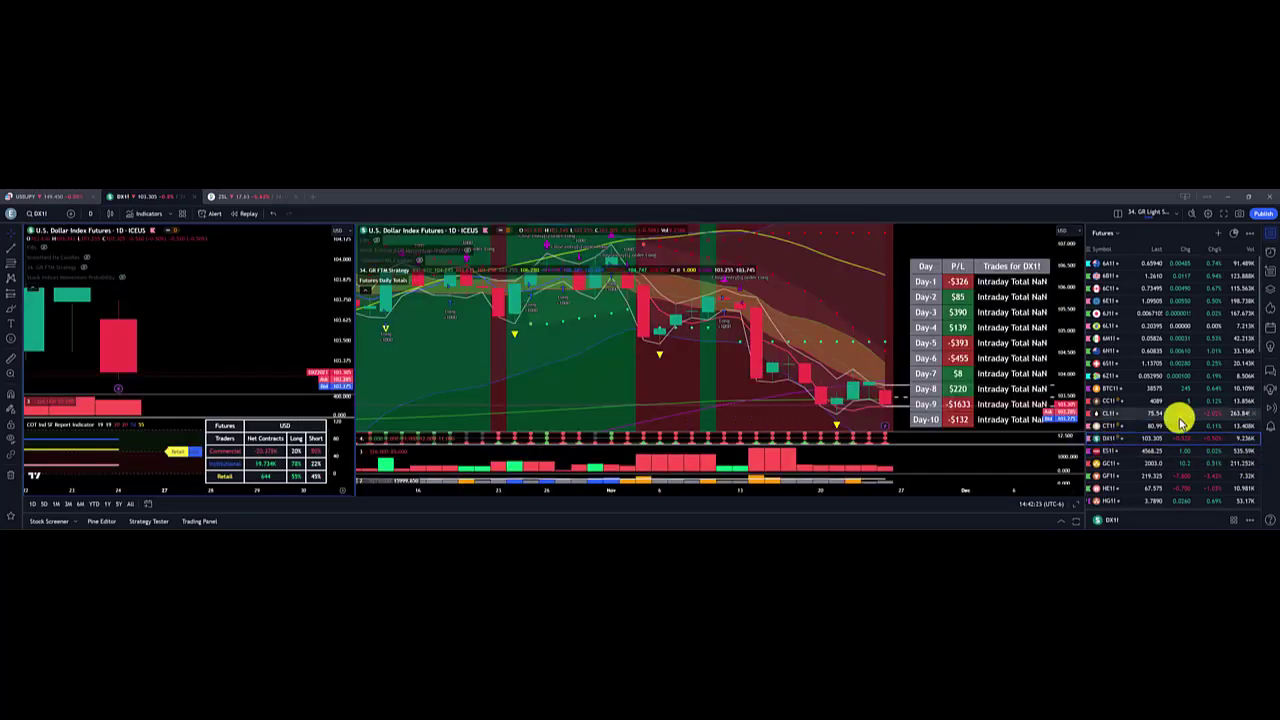
pyautogui.click(1108, 458)
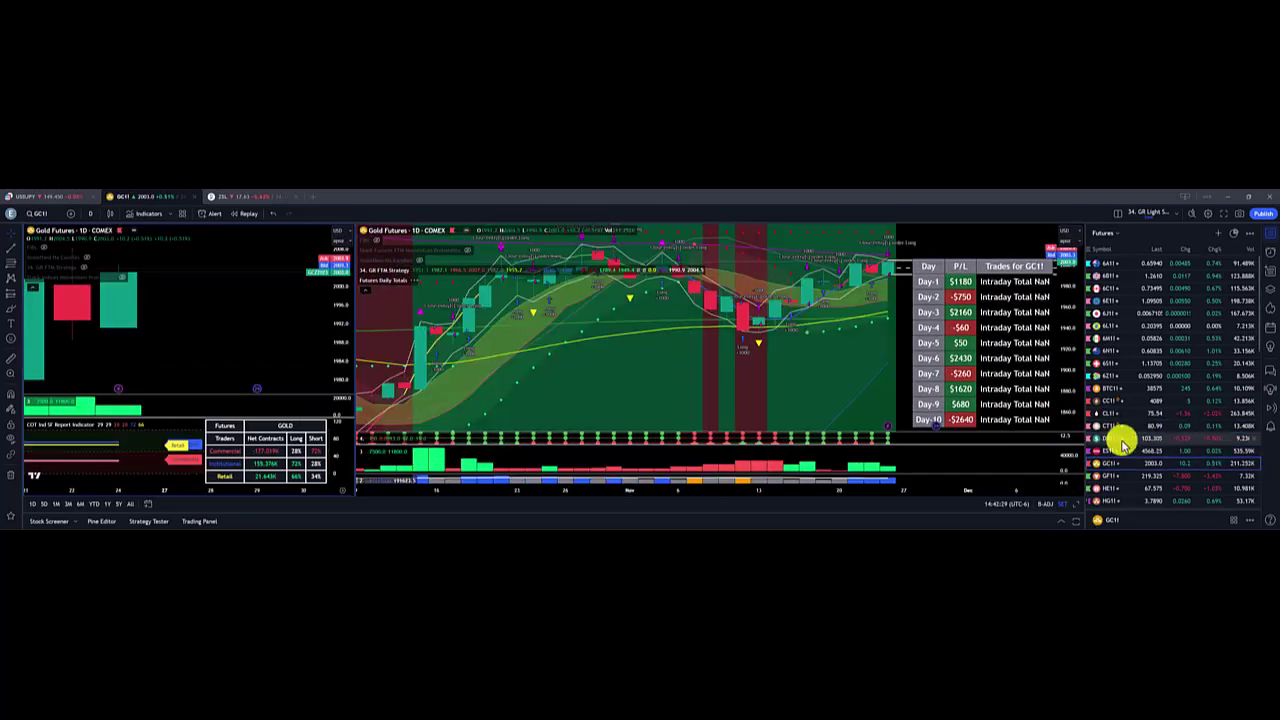
# - Review the watchlist charts from GF1! through NY Harbor ULSD (HO1!), plus coffee (KC1!) and Nasdaq 100 (NQ1!)
pyautogui.press('Down')
pyautogui.press('Down')
pyautogui.press('Down')
pyautogui.press('Down')
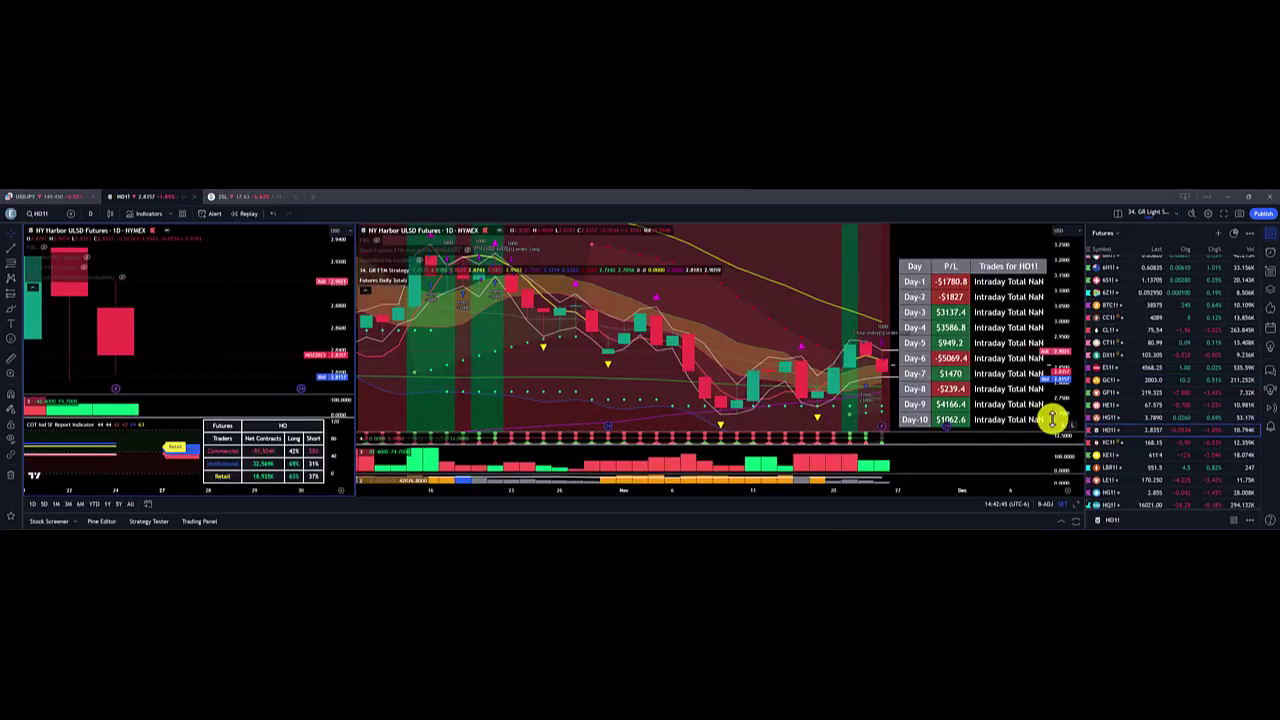
pyautogui.click(1108, 400)
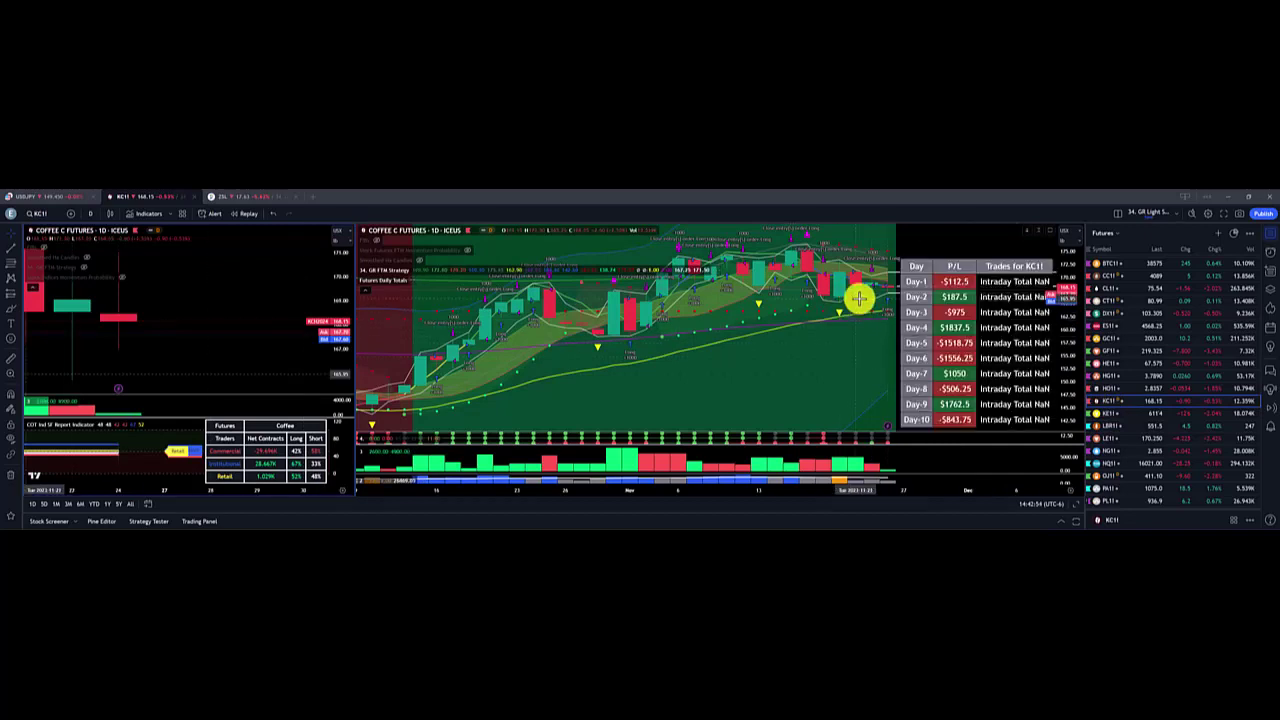
pyautogui.click(1110, 424)
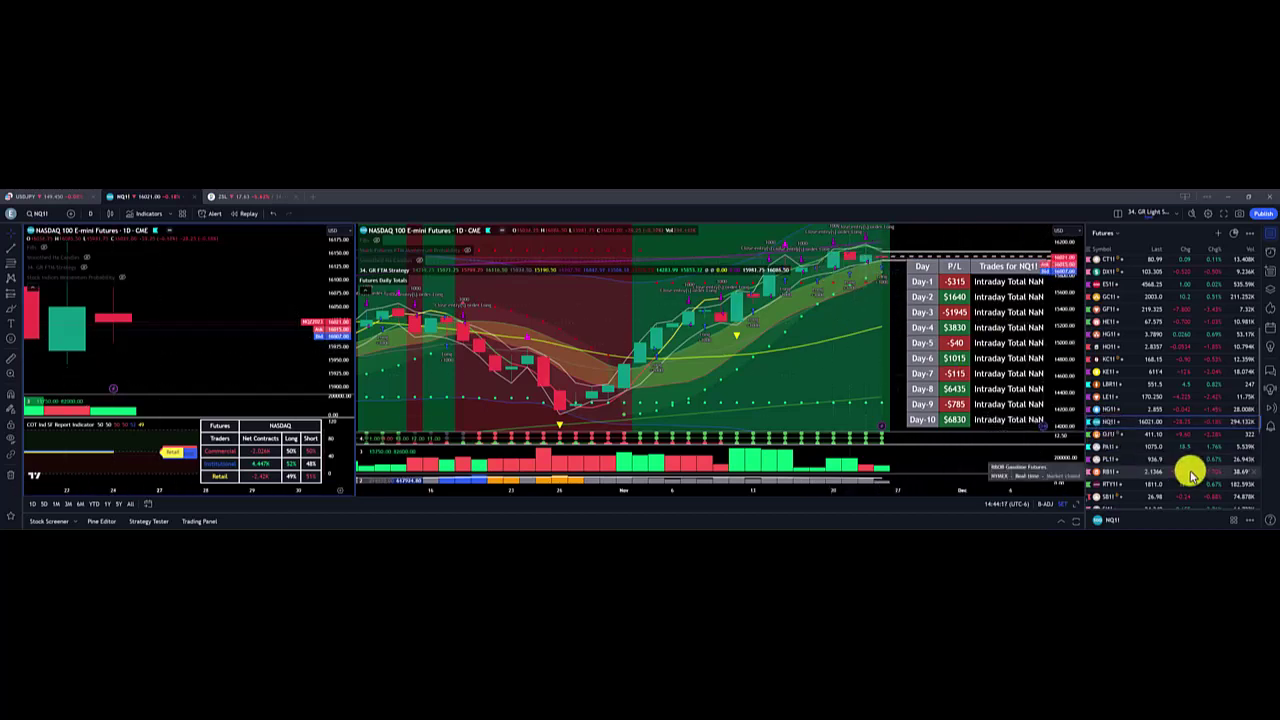
# - Review the daily charts of palladium (PA1!), platinum (PL1!), RBOB gasoline (RB1!), sugar (SB1!) and silver (SI1!) futures
pyautogui.click(1132, 448)
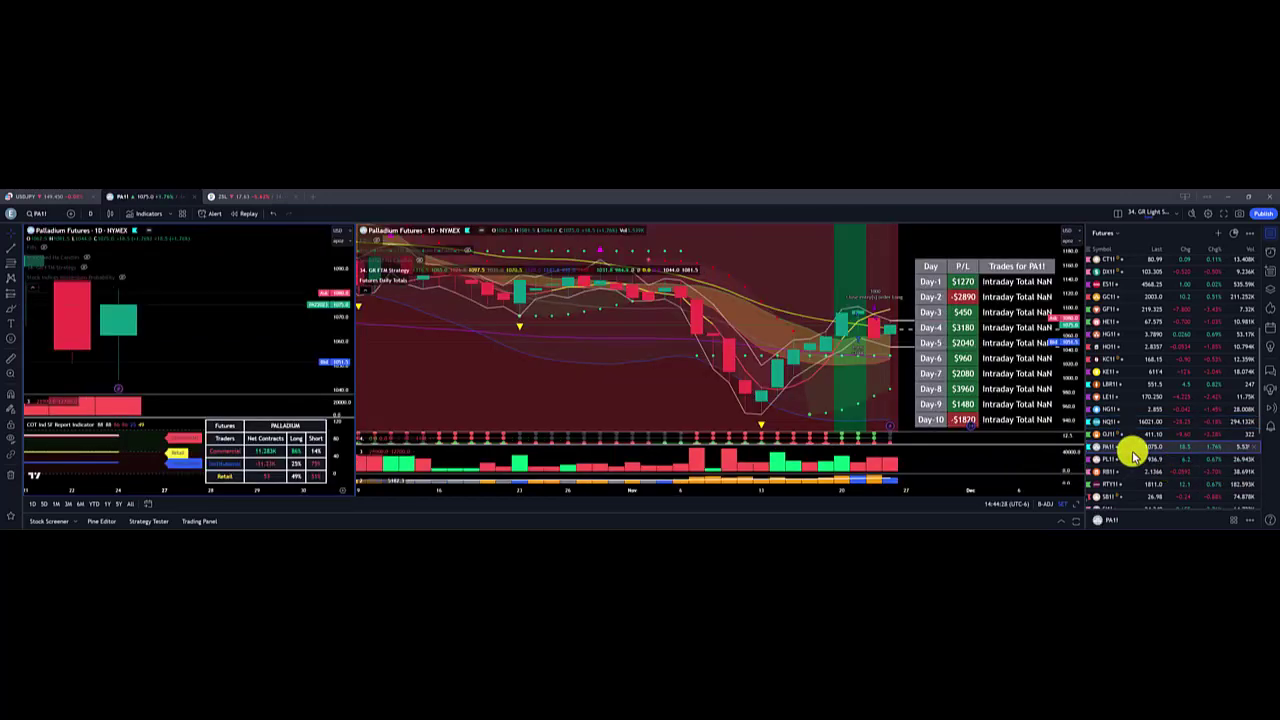
pyautogui.press('Down')
pyautogui.press('Down')
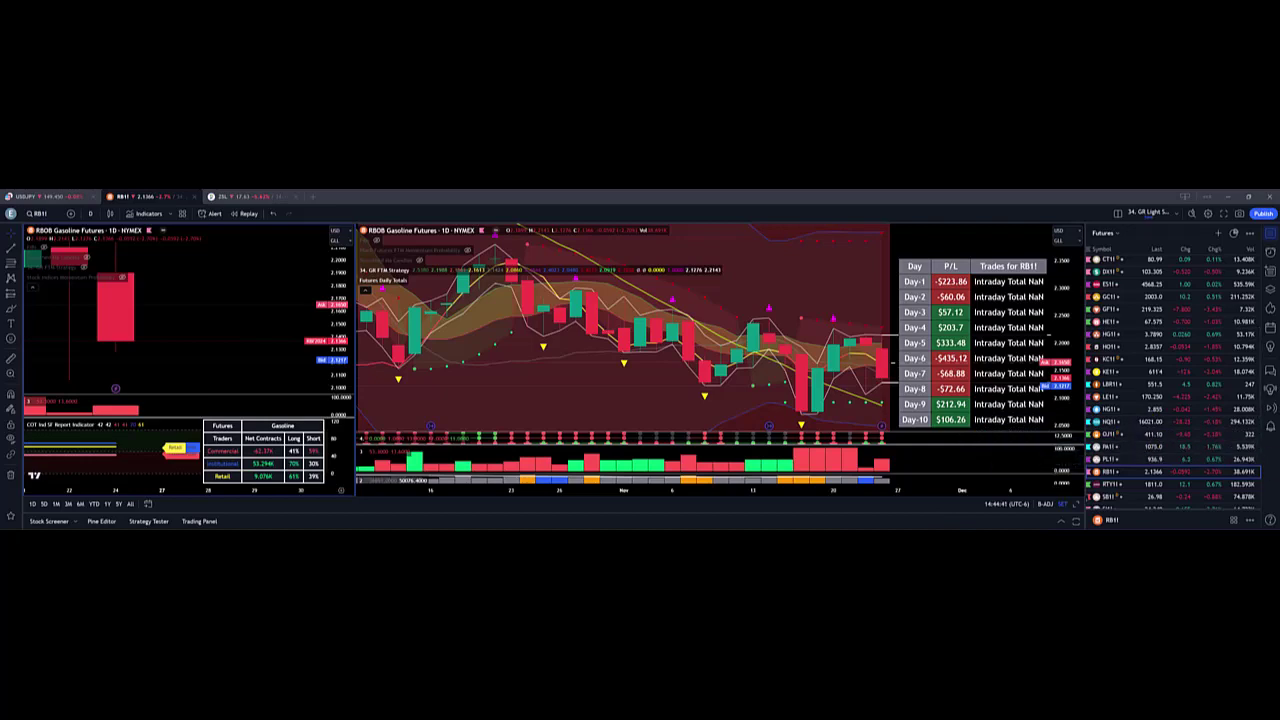
pyautogui.scroll(-2, 1107, 420)
pyautogui.click(1107, 415)
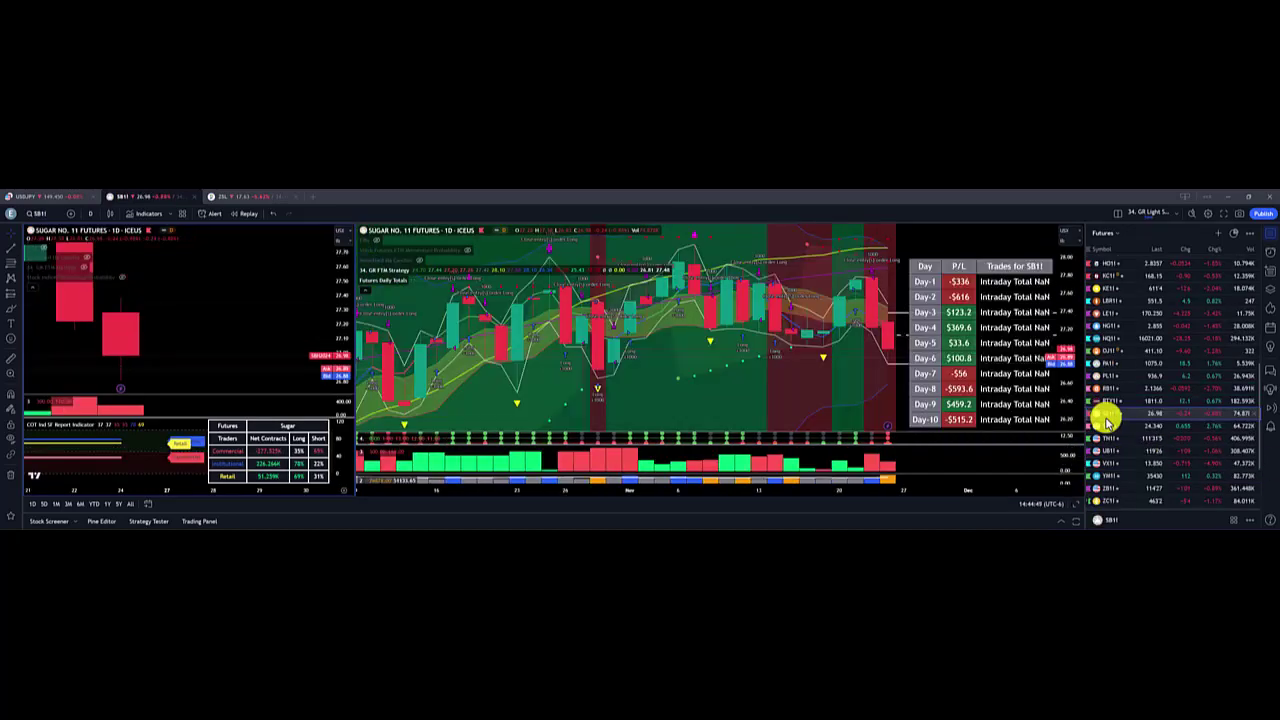
pyautogui.click(1107, 425)
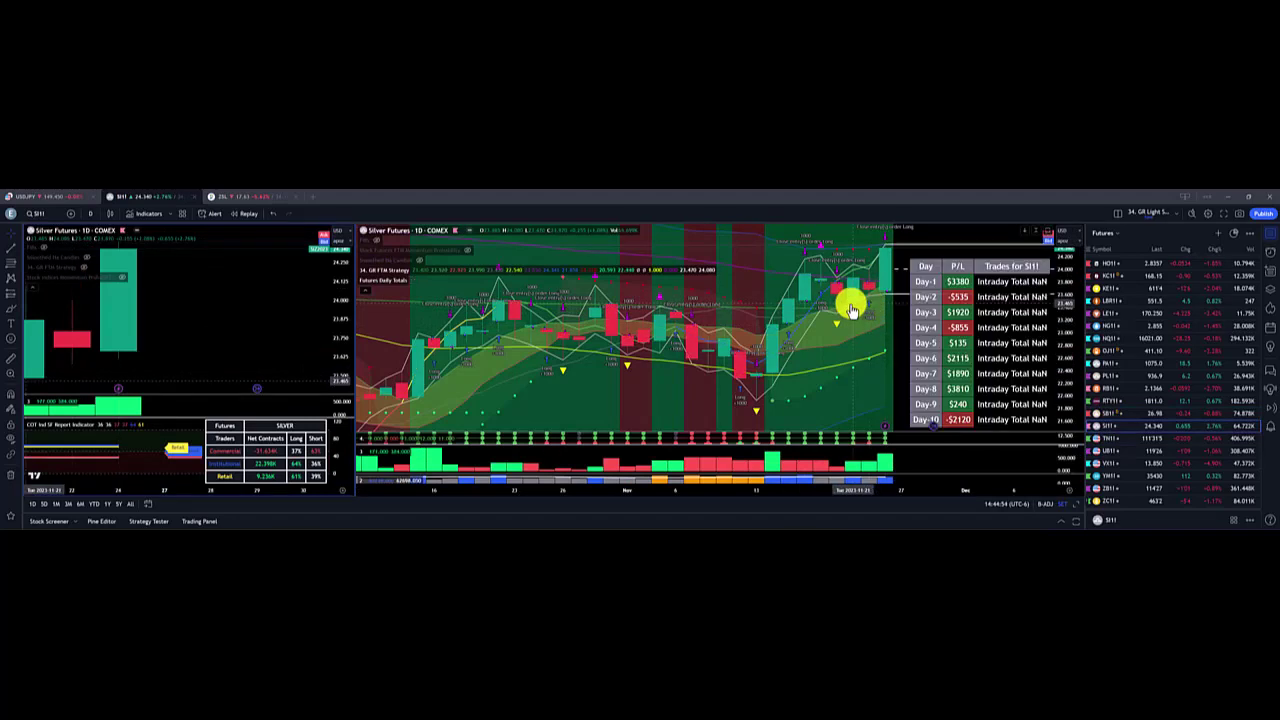
# - Review the watchlist charts from the Ultra 10-Year Treasury Note (TN1!) through the E-mini Dow Jones (YM1!)
pyautogui.press('Down')
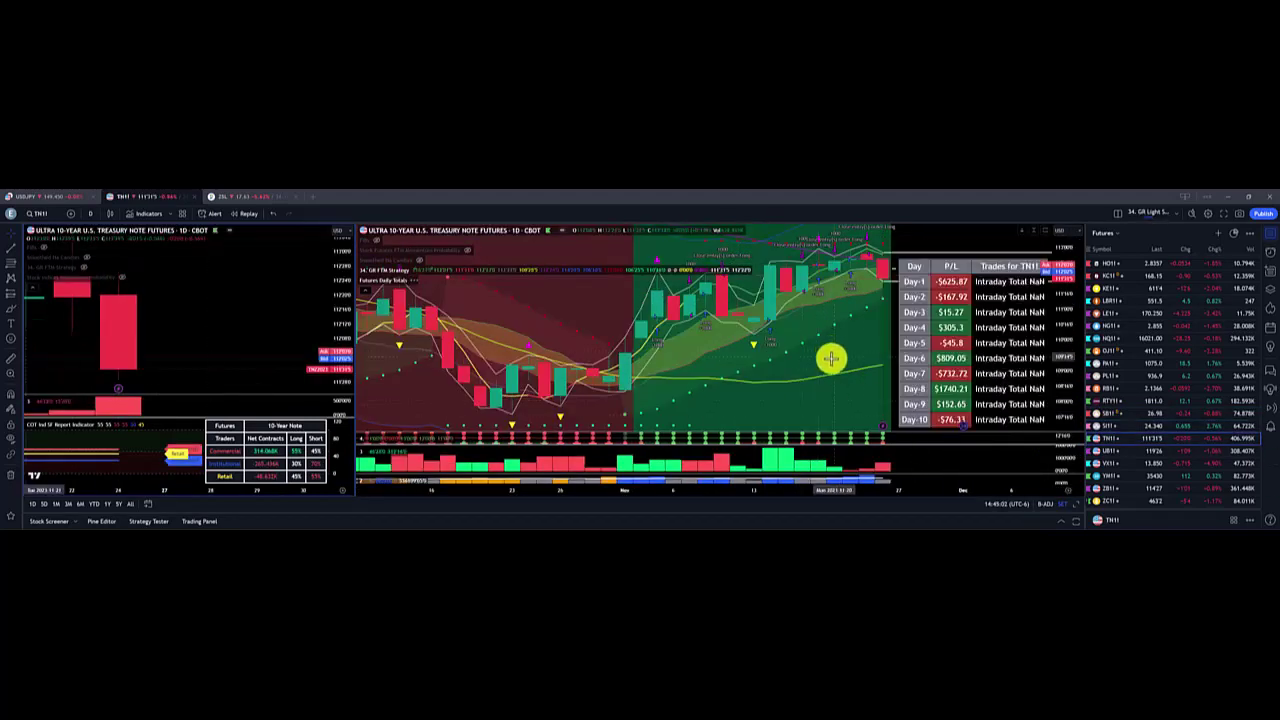
pyautogui.press('Down')
pyautogui.press('Down')
pyautogui.press('Down')
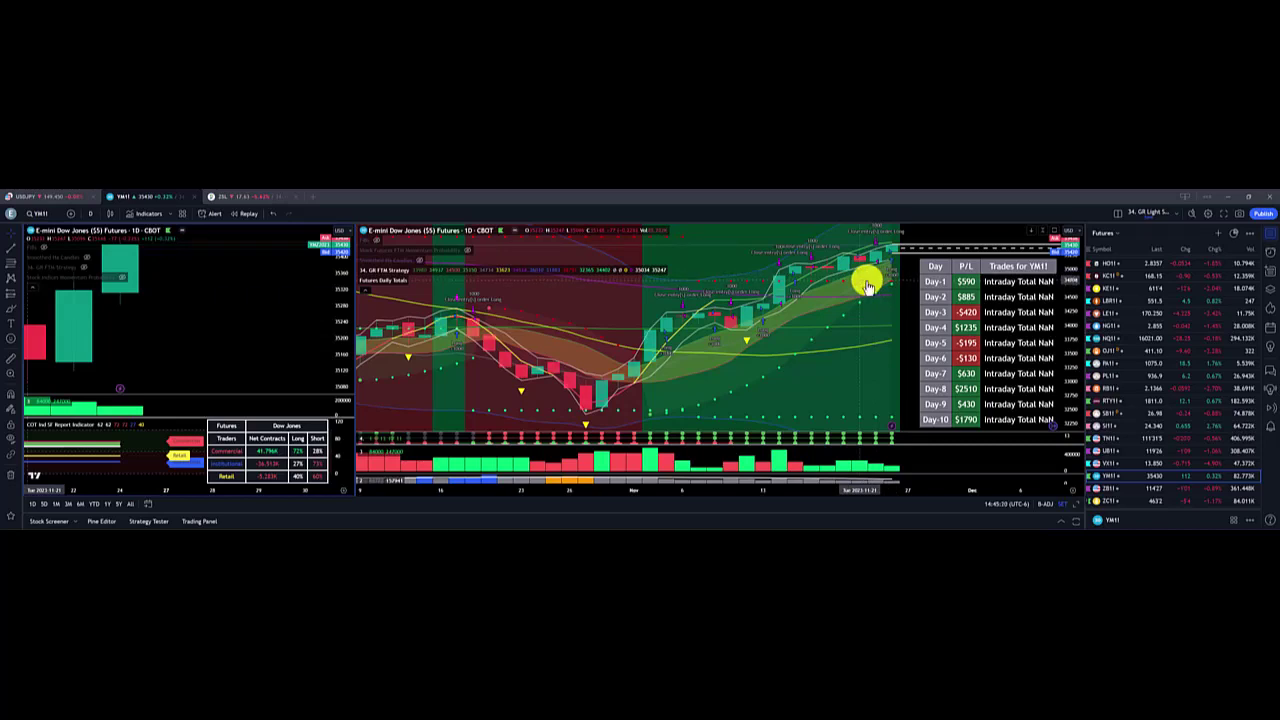
# - Review the daily charts of corn (ZC1!), soybean oil (ZL1!), soybean meal (ZM1!) and 10 Year T-Note (ZN1!) futures
pyautogui.scroll(-2, 1103, 420)
pyautogui.click(1103, 420)
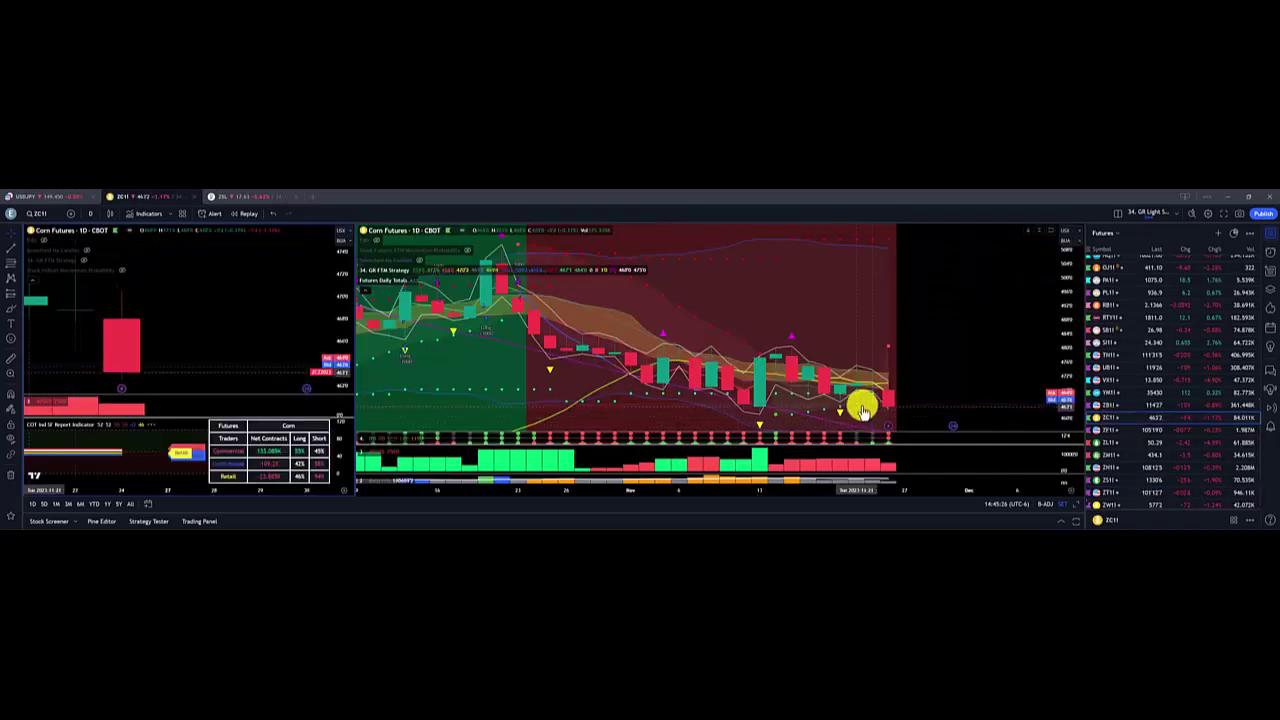
pyautogui.click(1130, 432)
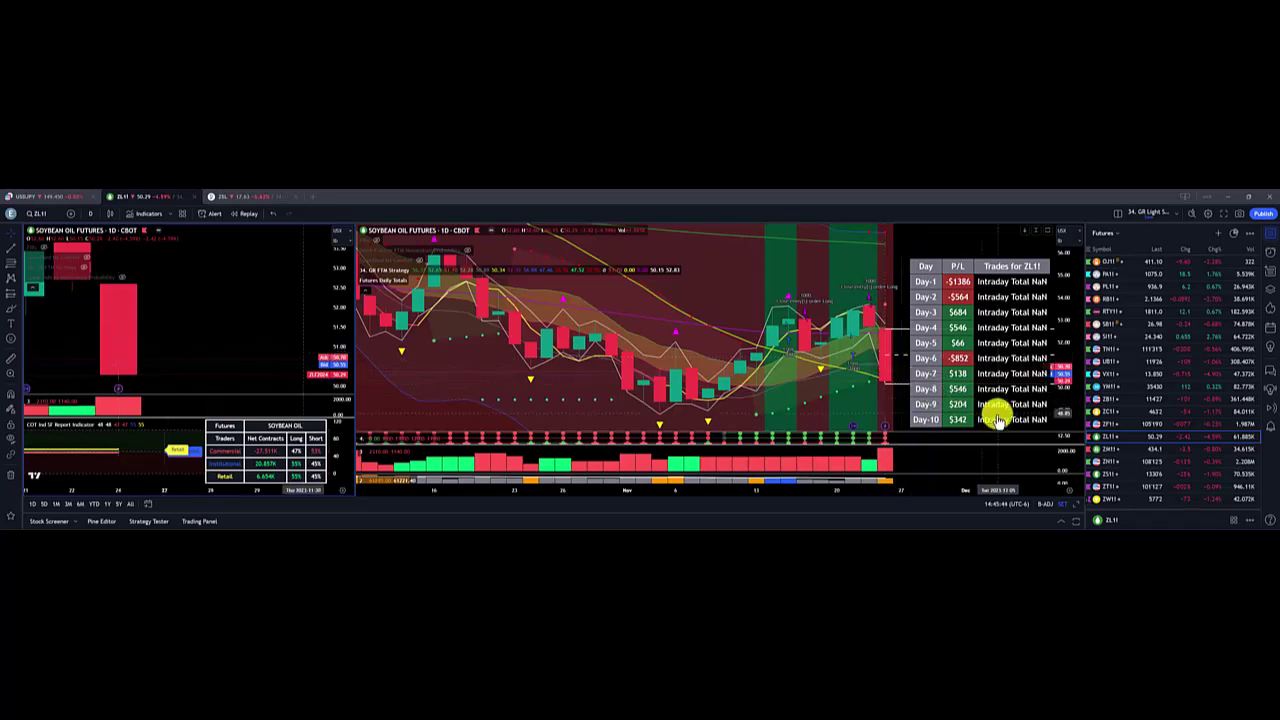
pyautogui.click(1112, 449)
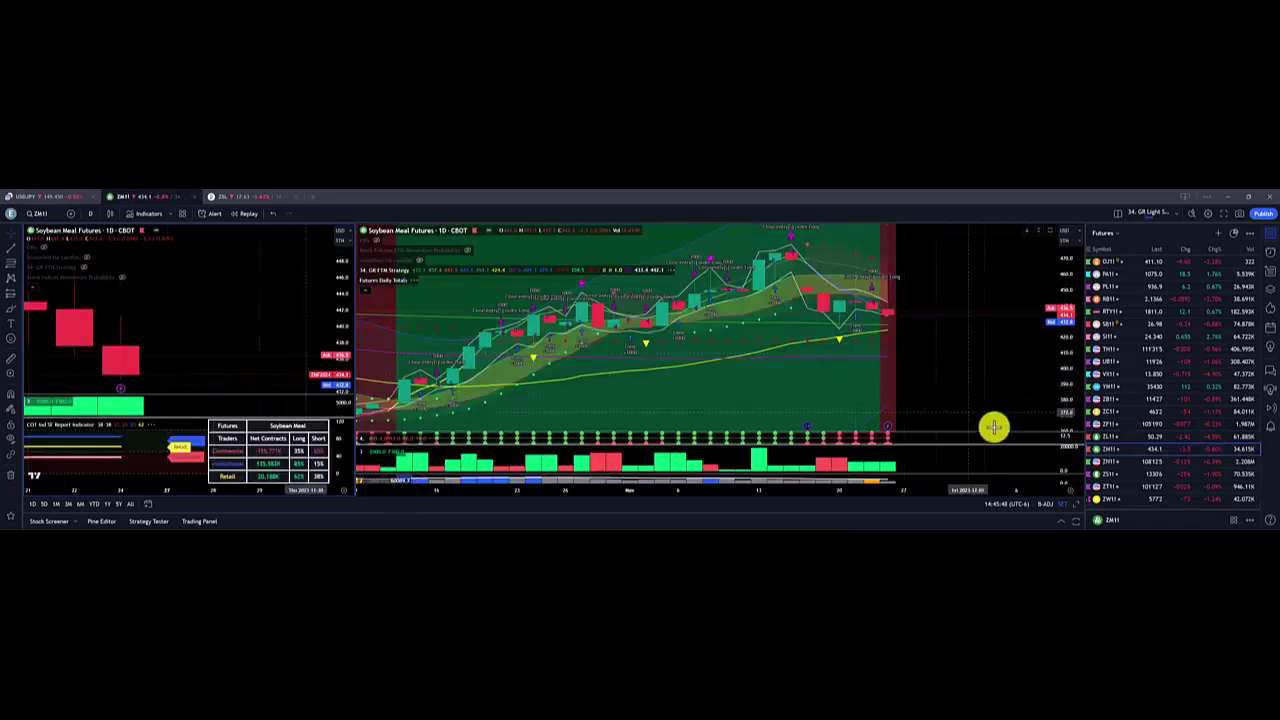
pyautogui.click(1108, 462)
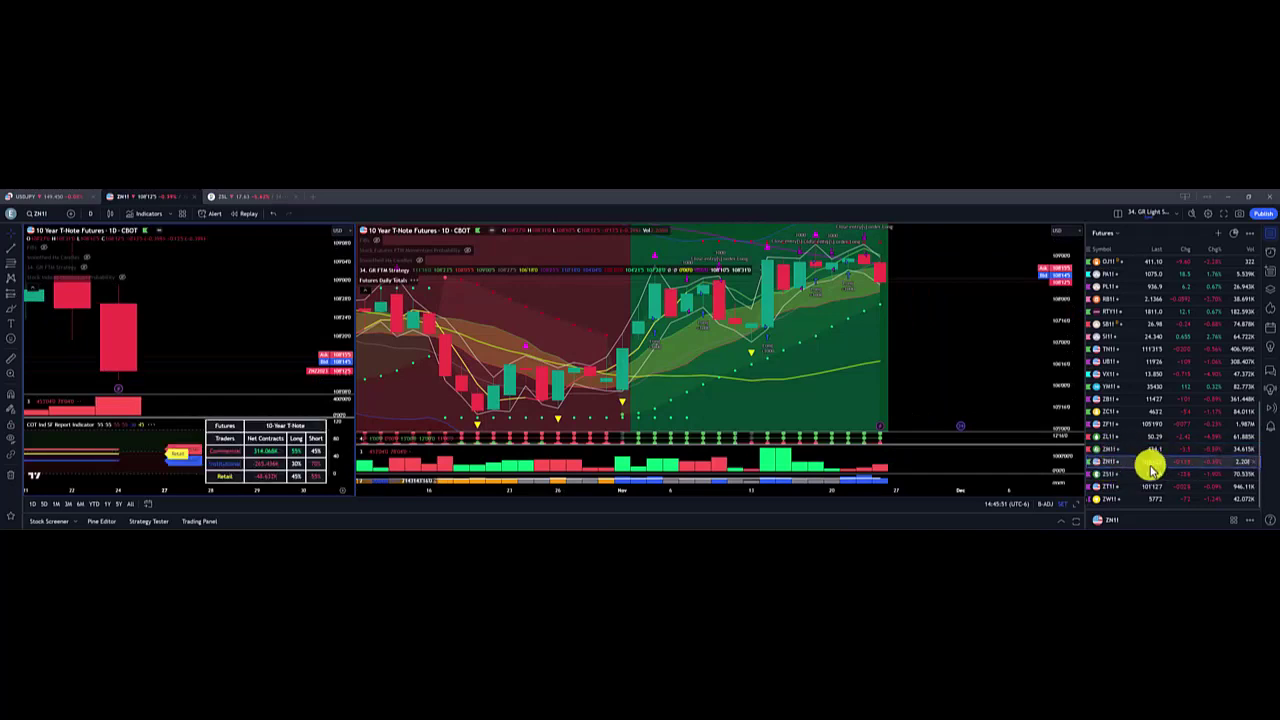
# - Show the soybean oil chart (ZL1!) again, and return to the Australian dollar futures (6A1!) at the start of the watchlist
pyautogui.click(1108, 436)
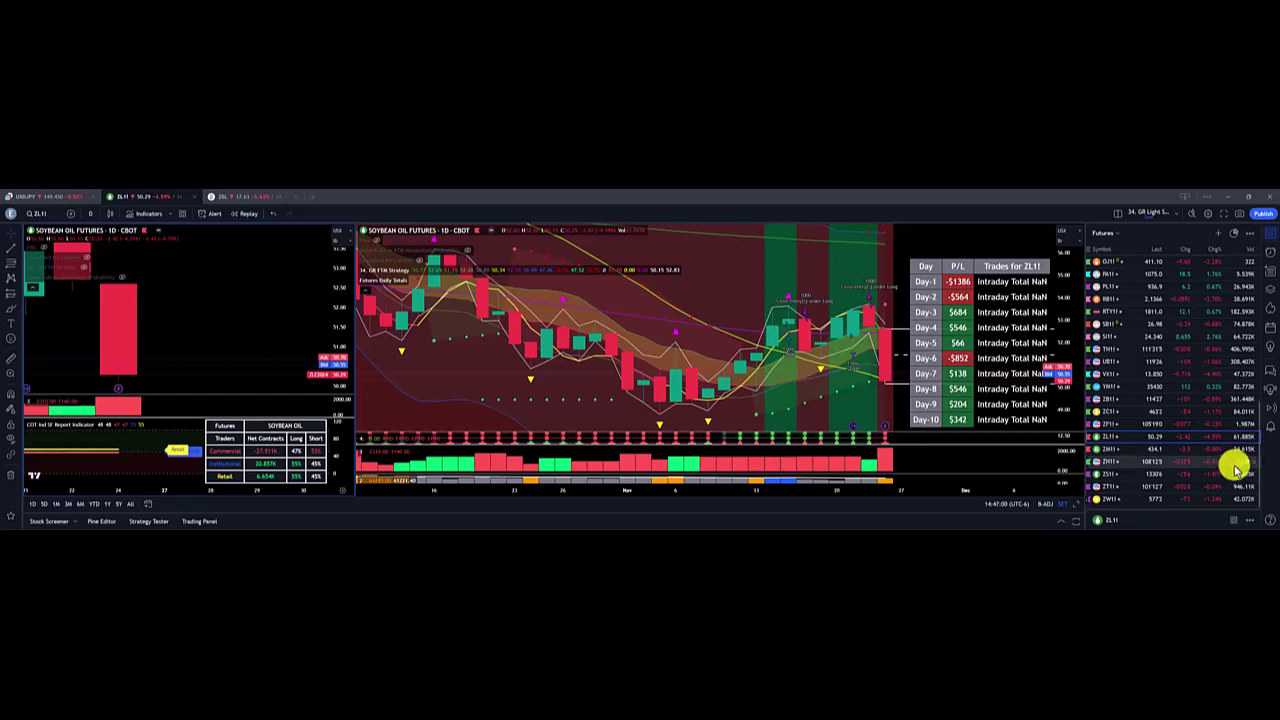
pyautogui.scroll(-10, 1220, 470)
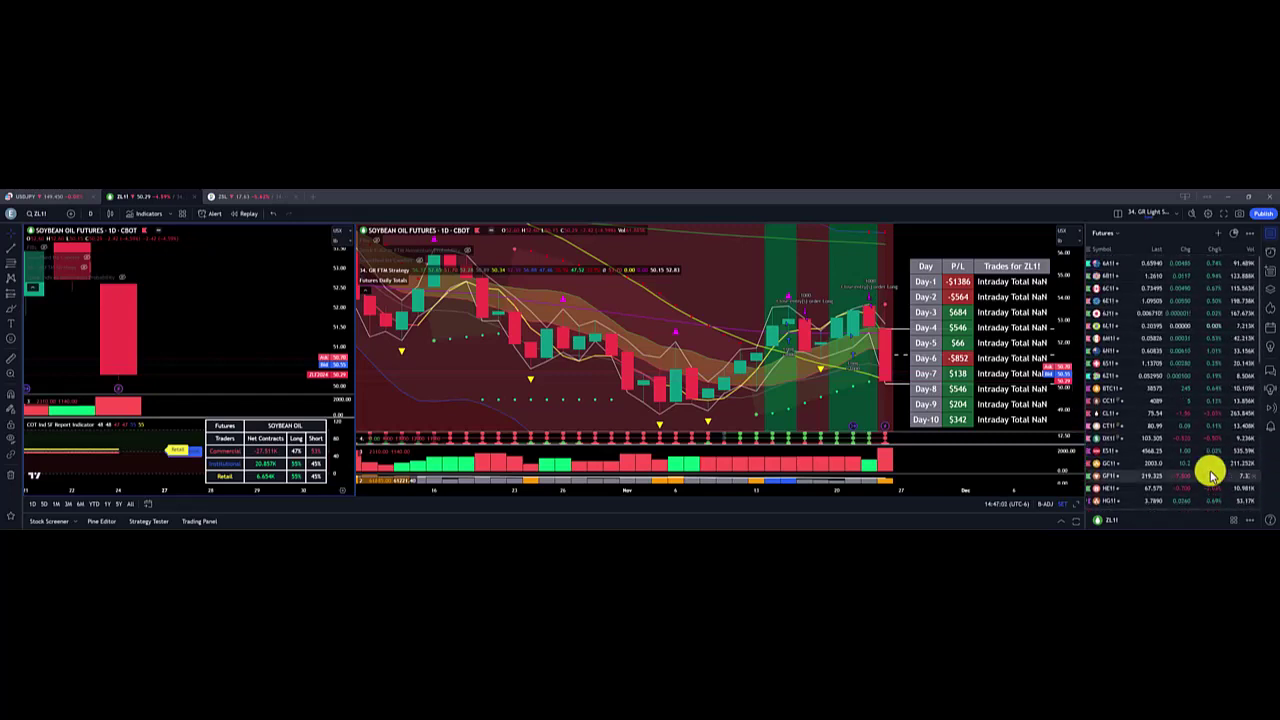
pyautogui.click(1135, 266)
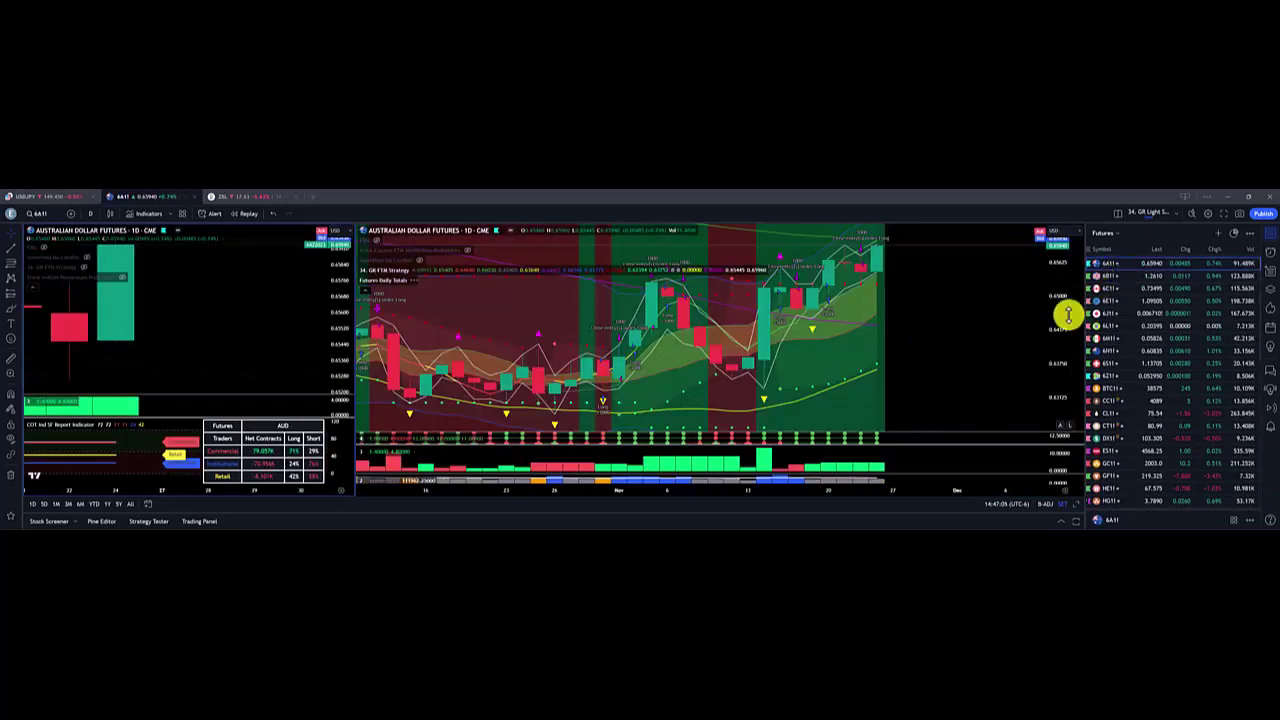